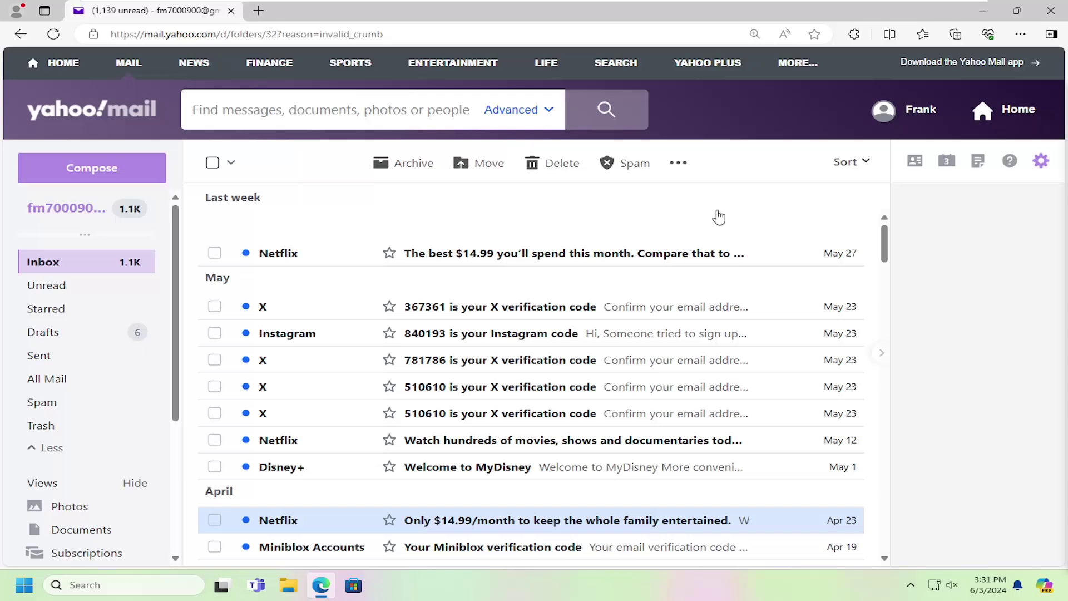
Zoom the inbox page up to 175%, then back down to 150%.
{"action": "key", "text": "ctrl+plus"}
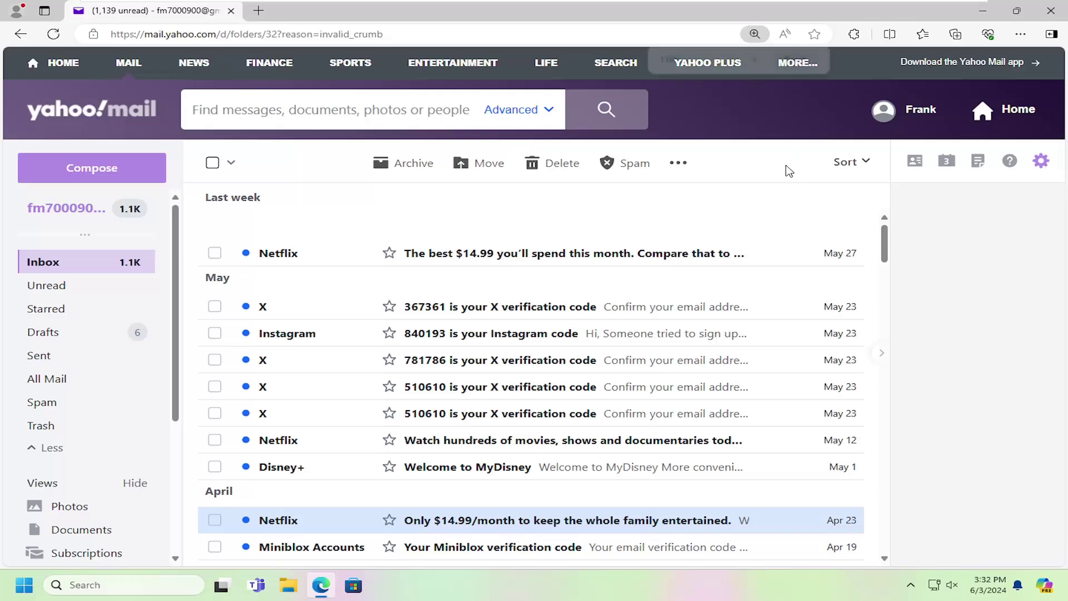
{"action": "key", "text": "ctrl+minus"}
{"action": "key", "text": "ctrl+plus"}
{"action": "key", "text": "ctrl+plus"}
{"action": "key", "text": "ctrl+plus"}
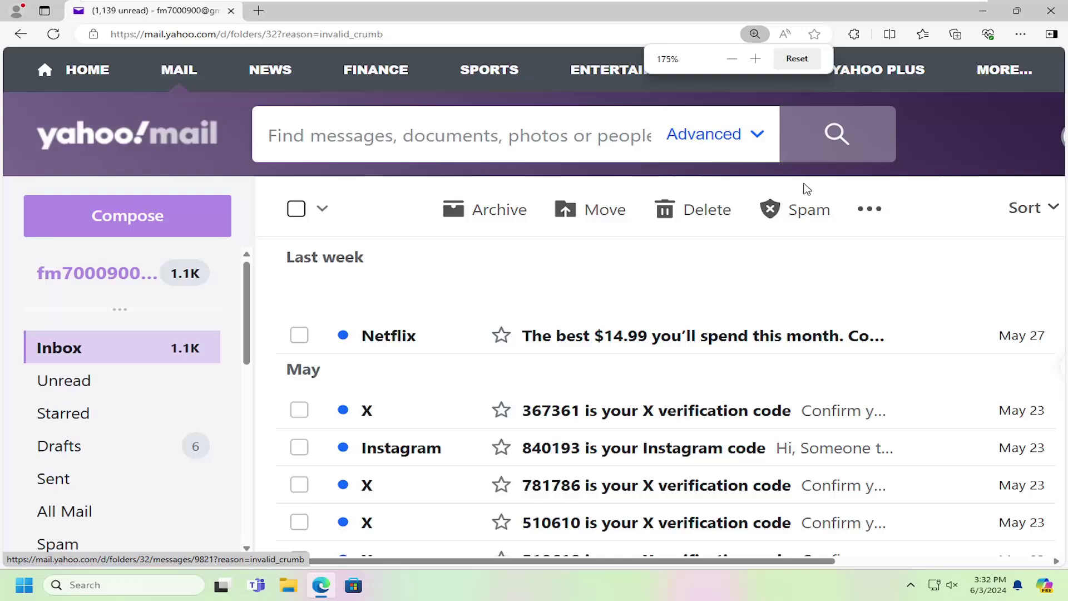
{"action": "key", "text": "ctrl+minus"}
{"action": "key", "text": "ctrl+plus"}
{"action": "key", "text": "ctrl+minus"}
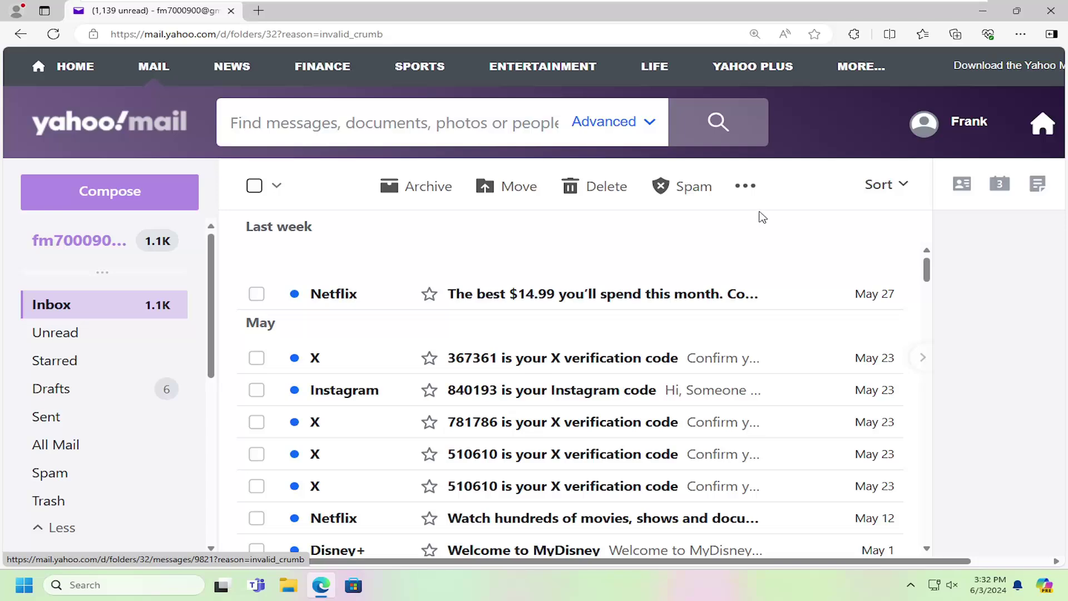
Zoom the inbox up to 175%, then down through 150% to 125%.
{"action": "key", "text": "ctrl+plus"}
{"action": "key", "text": "ctrl+plus"}
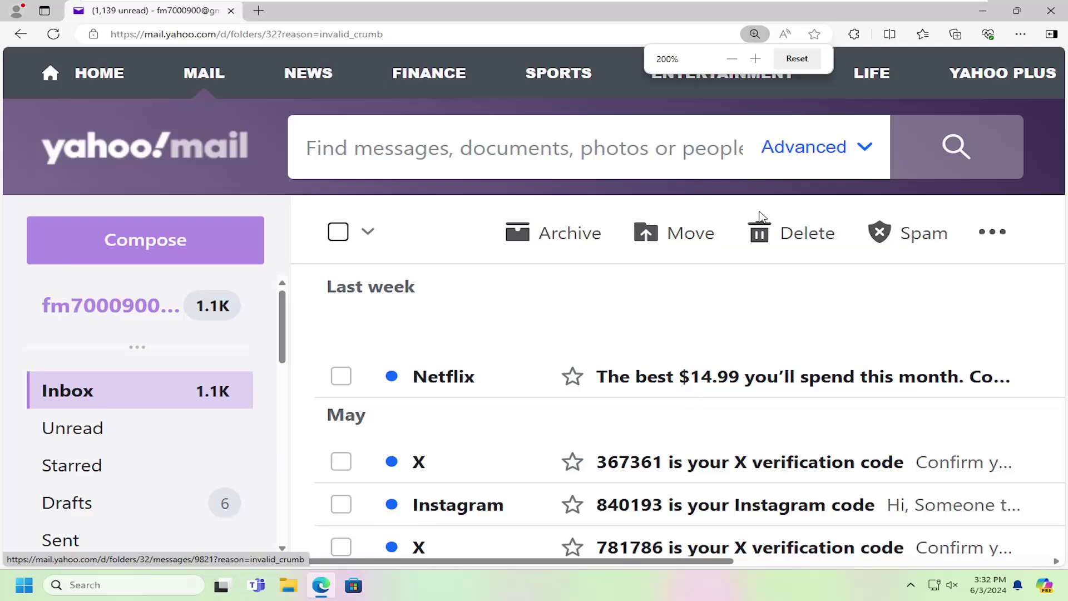
{"action": "key", "text": "ctrl+minus"}
{"action": "key", "text": "ctrl+minus"}
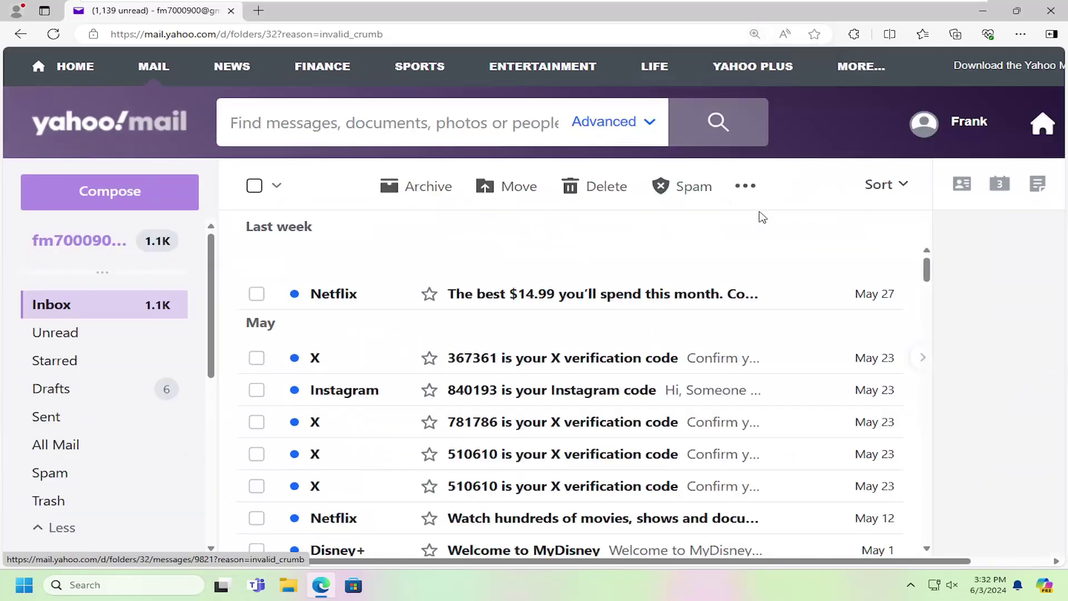
{"action": "key", "text": "ctrl+minus"}
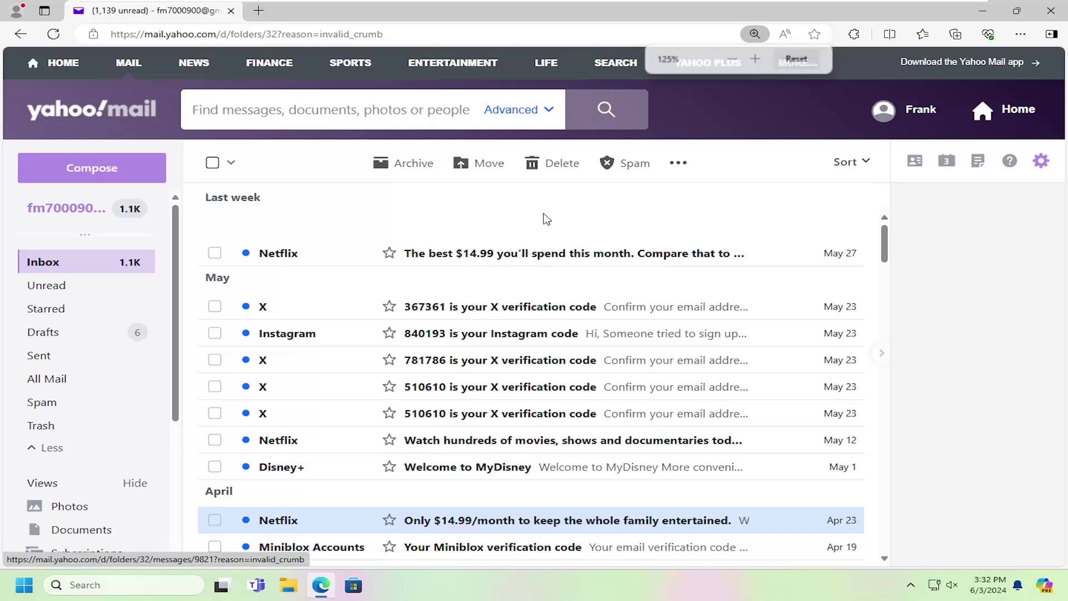